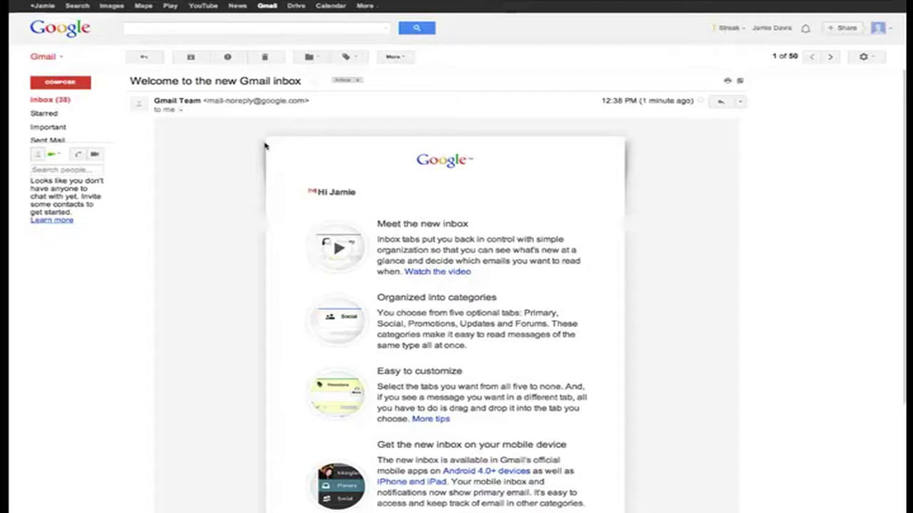
Return to the Gmail inbox and reopen the Gmail Team welcome message
click(80, 102)
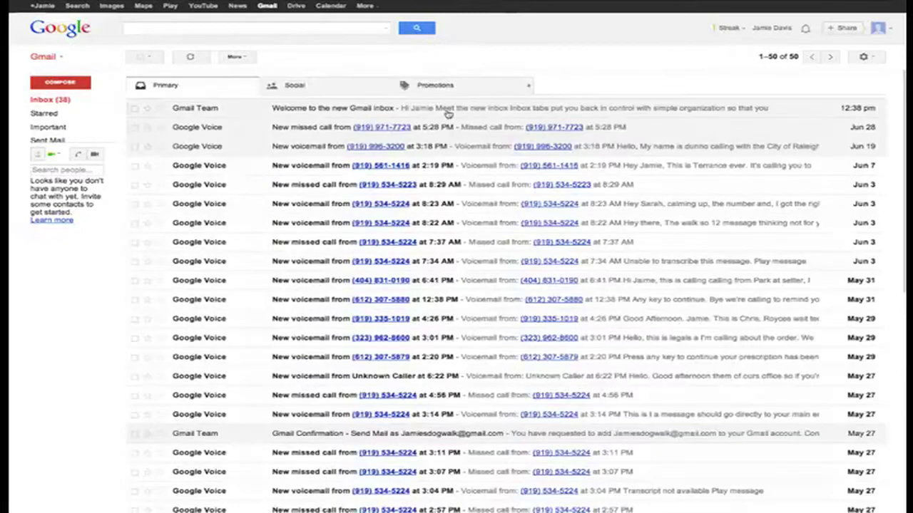
click(446, 113)
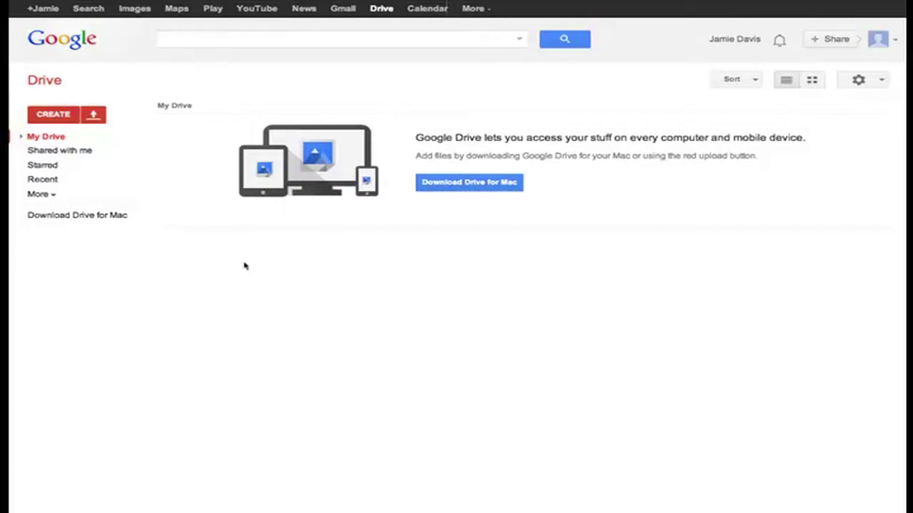
Create a new blank Google Docs document from Drive's CREATE menu
click(58, 116)
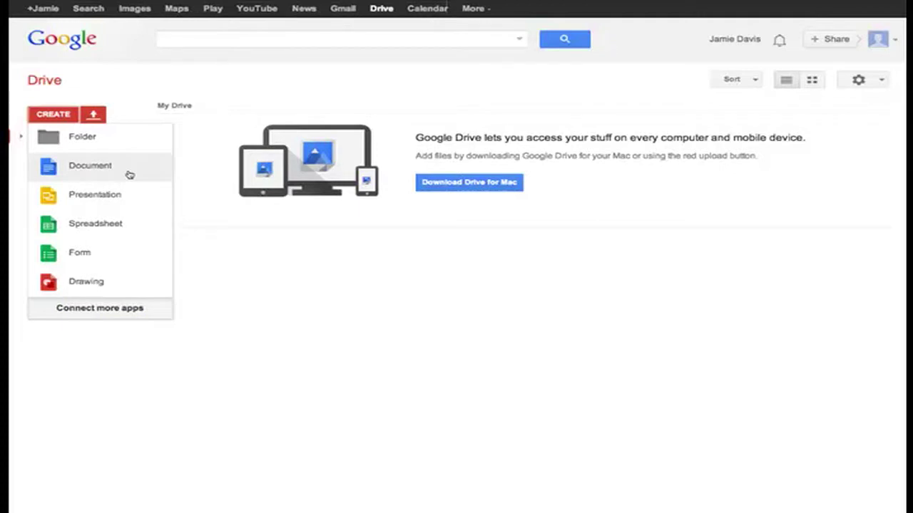
click(129, 175)
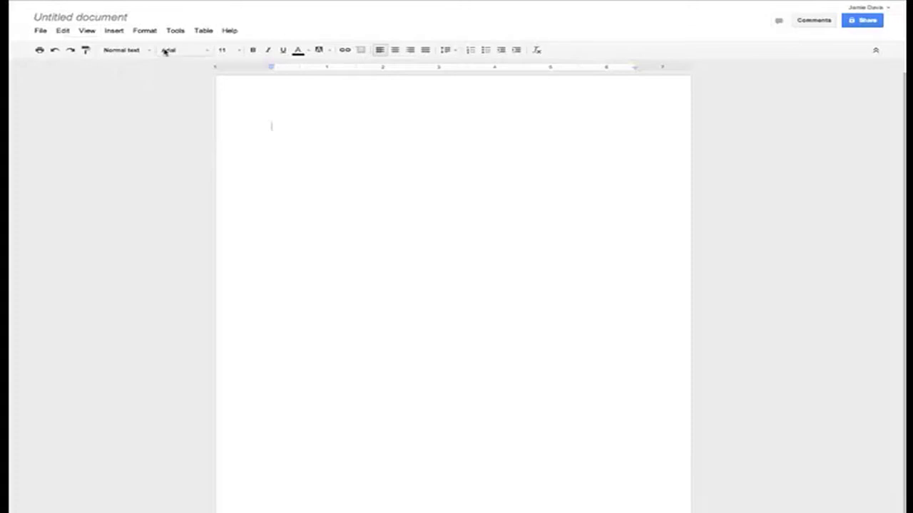
Rename the untitled document to 'Document 1'
click(106, 20)
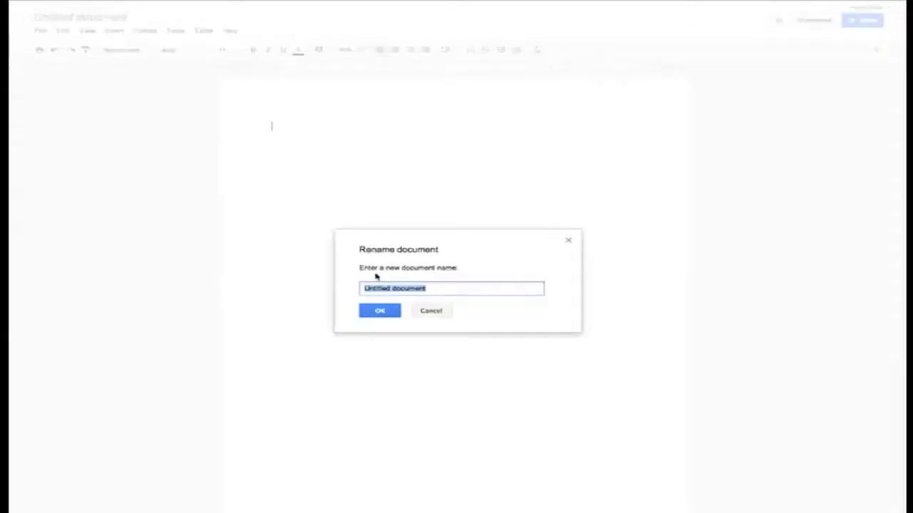
text(Document 1)
click(380, 312)
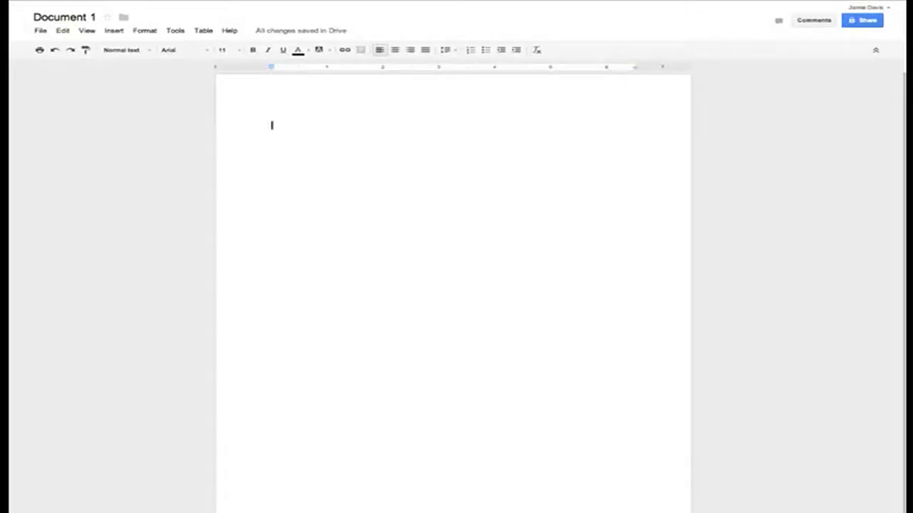
key(ctrl+v)
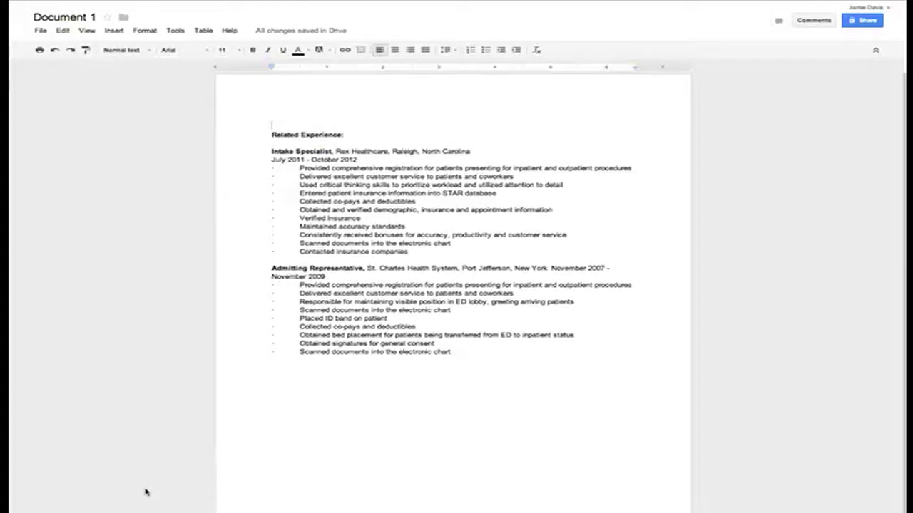
scroll(164, 485, down, 1)
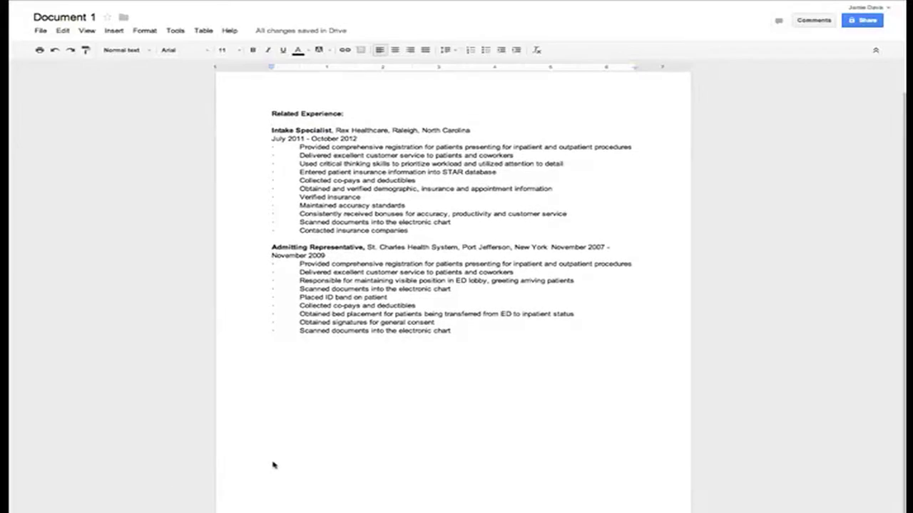
scroll(379, 430, up, 1)
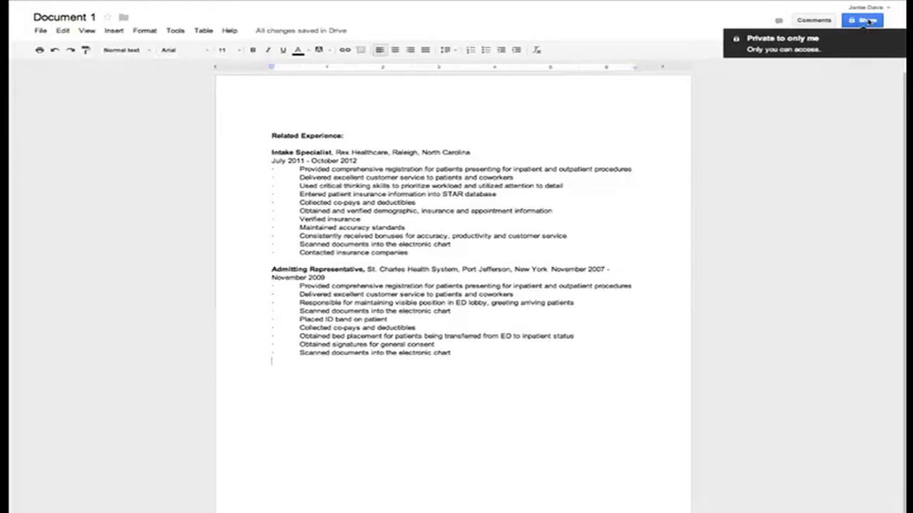
Enter the collaborator's e-mail address as an invitee in the sharing settings and review permission options
click(864, 30)
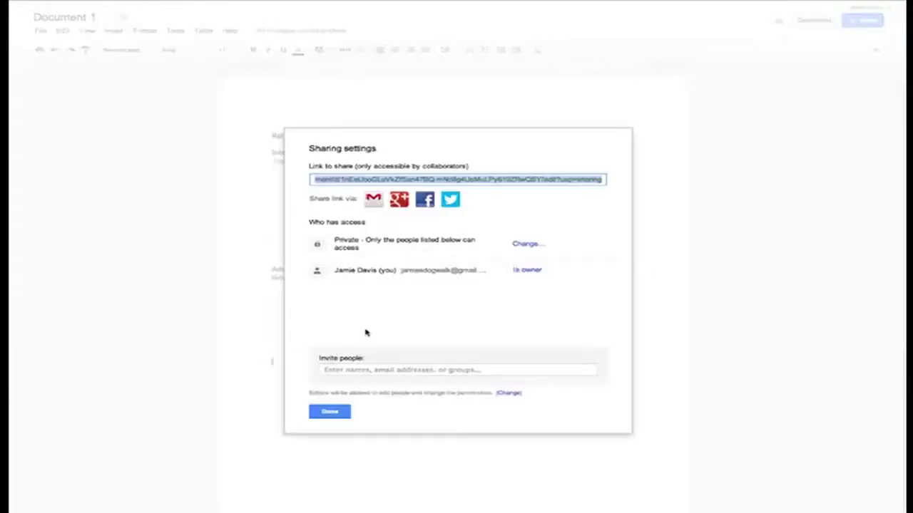
click(370, 369)
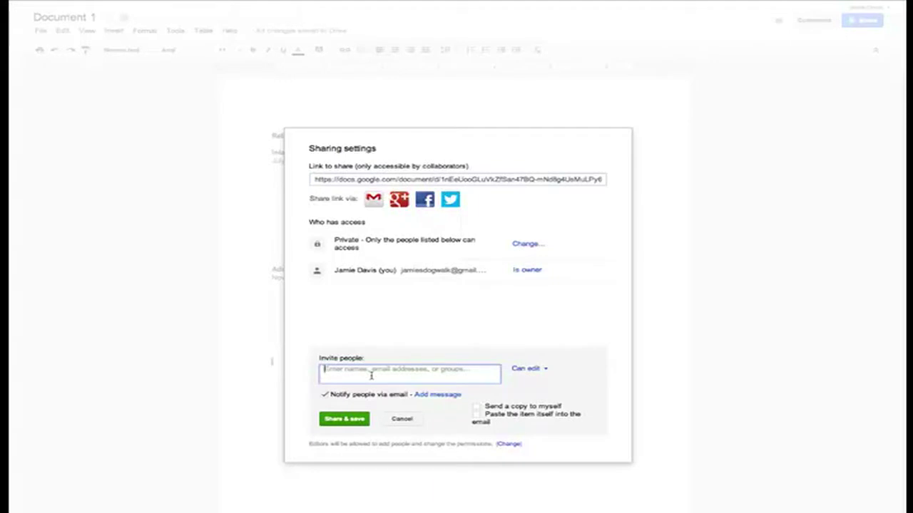
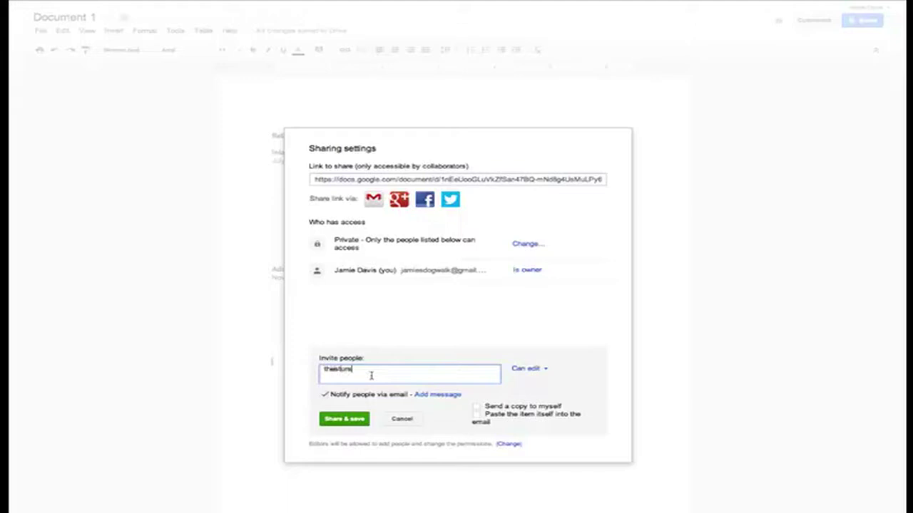
click(536, 370)
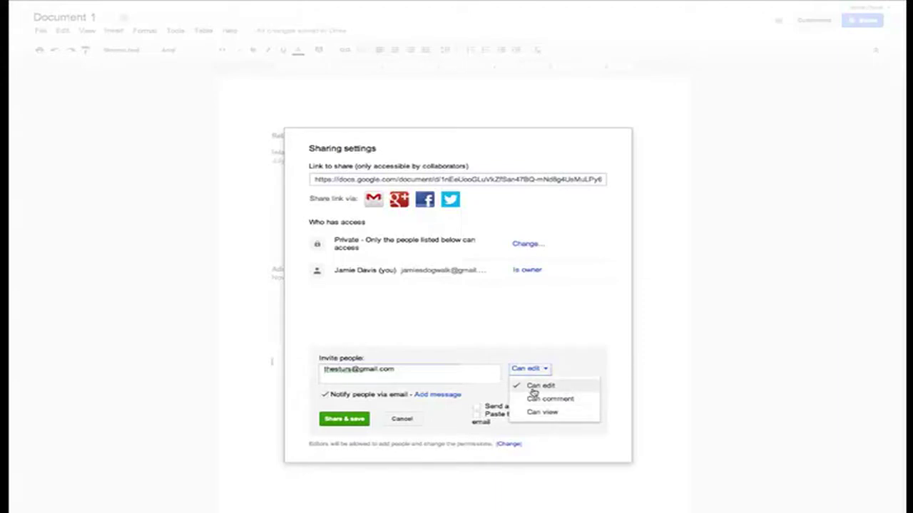
Keep Can edit permission for the invitee and correct the invitee address field
click(533, 393)
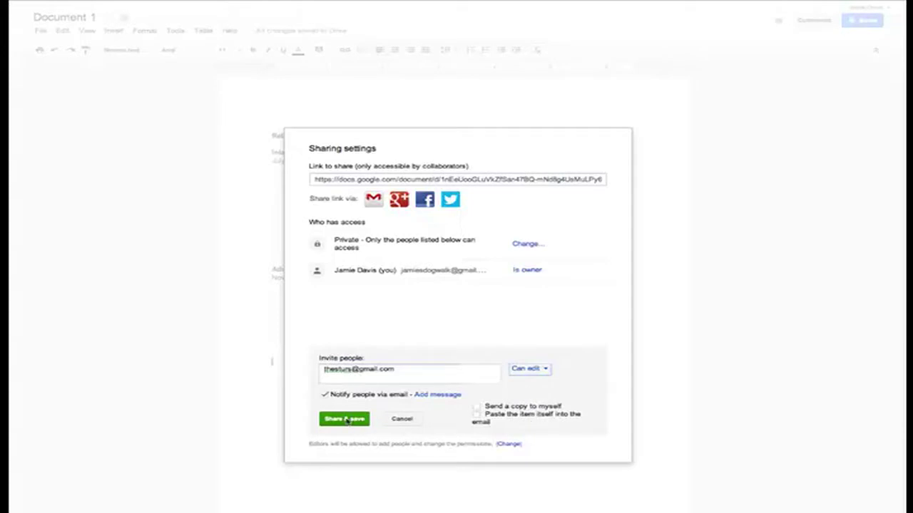
click(419, 374)
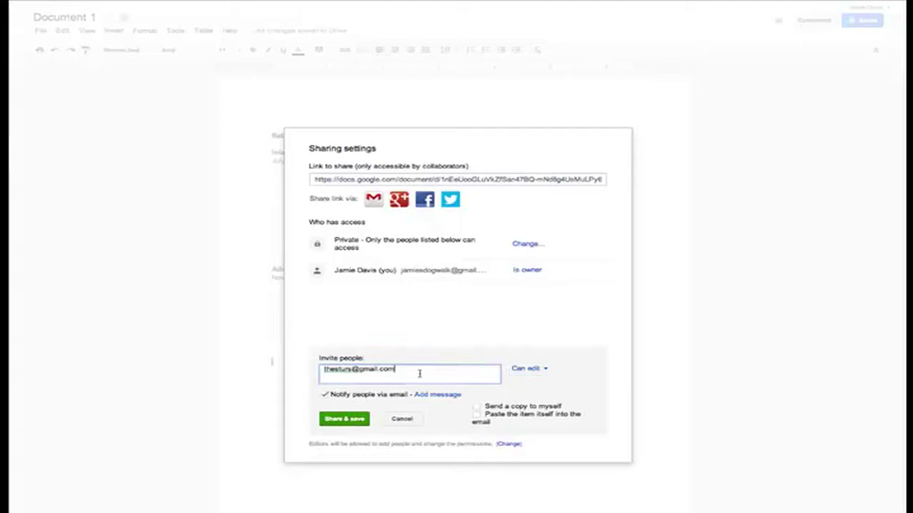
key(BackSpace)
key(BackSpace)
key(BackSpace)
key(BackSpace)
key(BackSpace)
key(BackSpace)
key(BackSpace)
key(BackSpace)
key(BackSpace)
key(BackSpace)
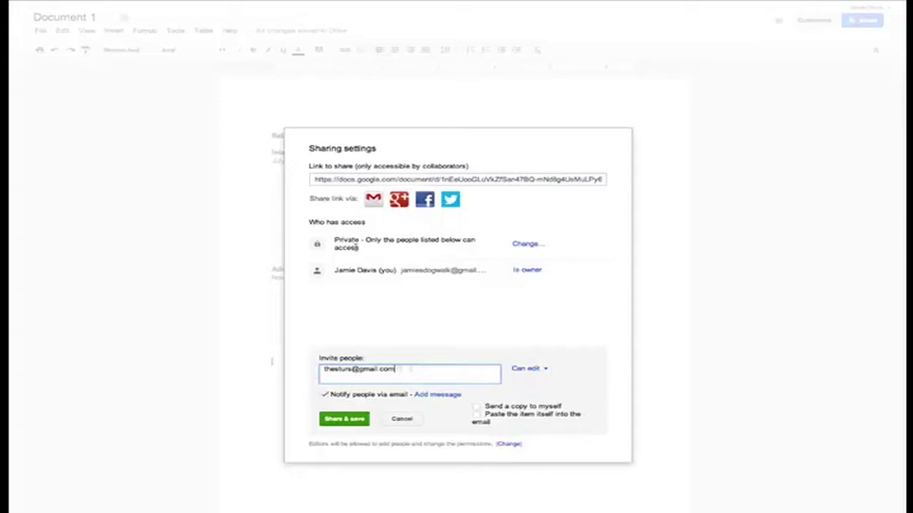
Set link access to Anyone with the link, then send the invitation and save sharing
click(526, 244)
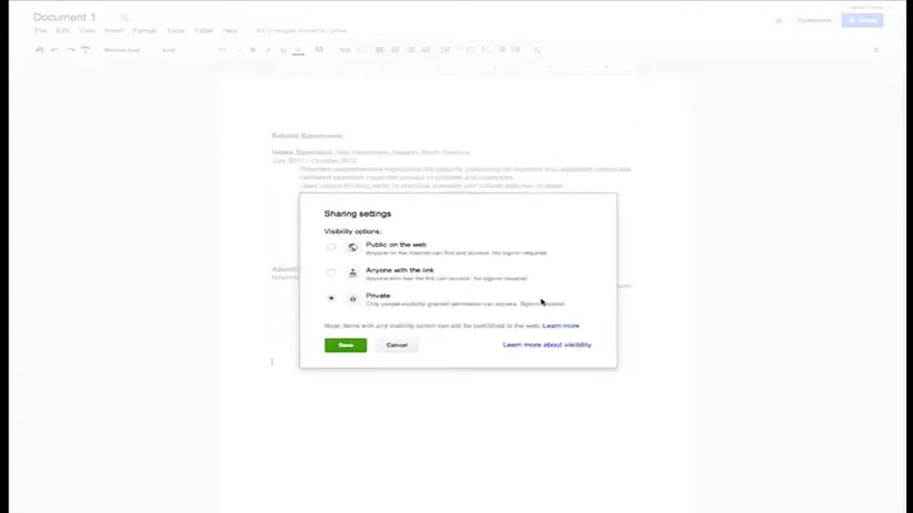
click(330, 275)
click(359, 363)
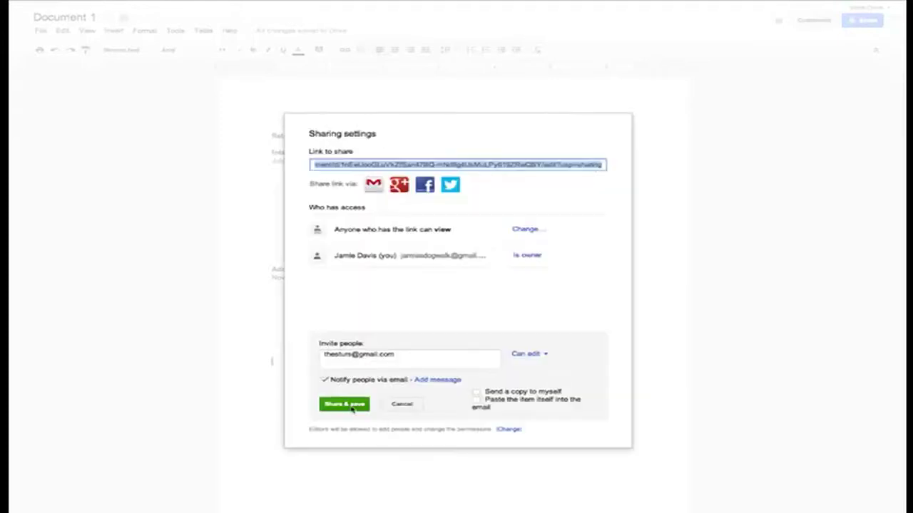
click(351, 408)
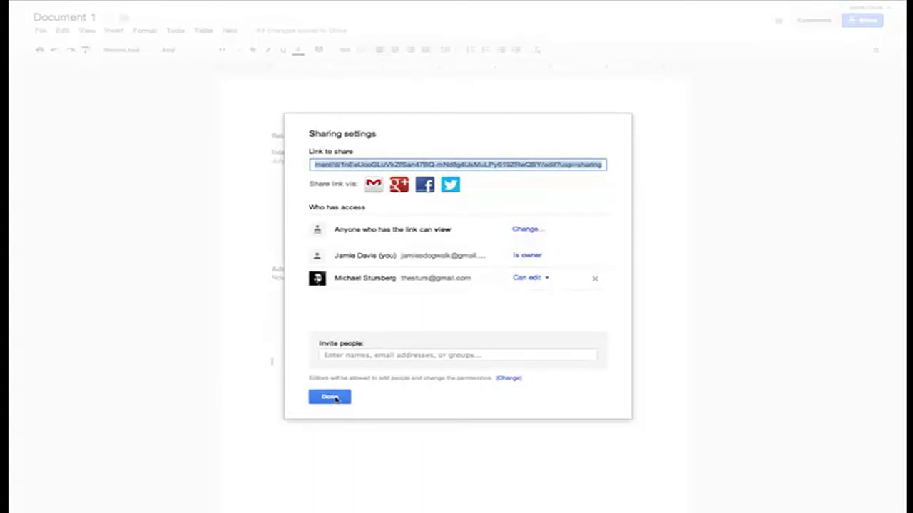
click(330, 398)
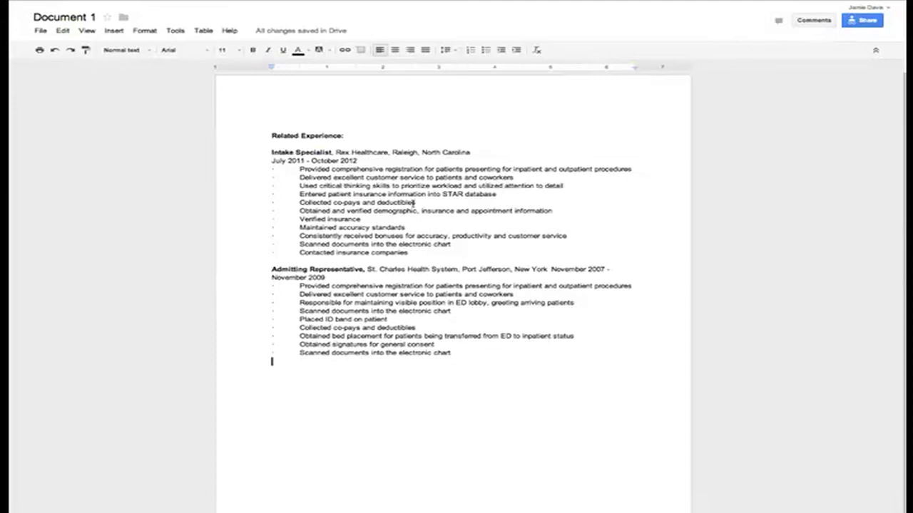
Select the words 'prioritize workload' in the first job's third bullet
drag(401, 185, 462, 190)
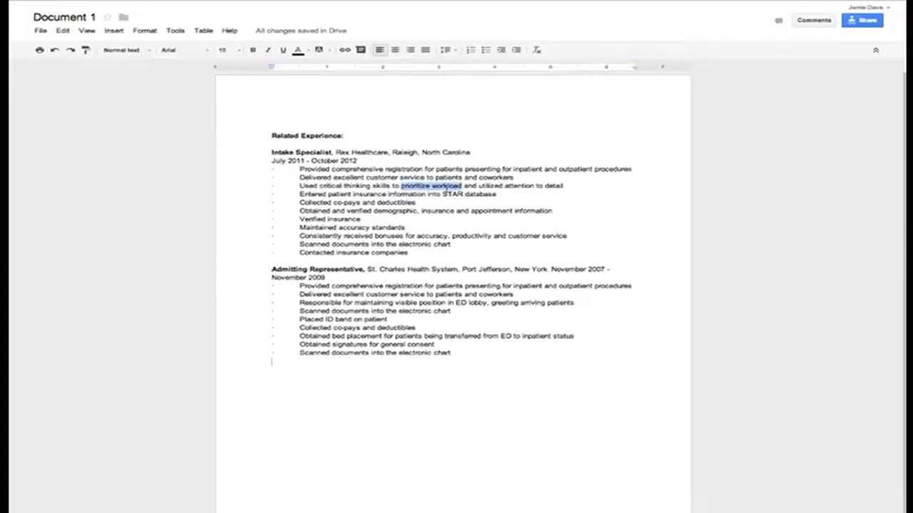
Add the comment 'comment' to the selected 'prioritize workload' text
right_click(447, 187)
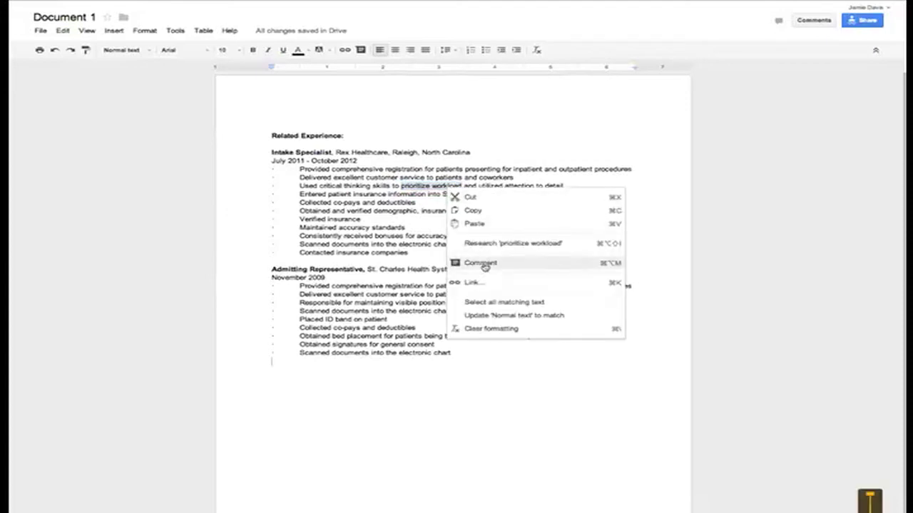
click(483, 265)
text(co)
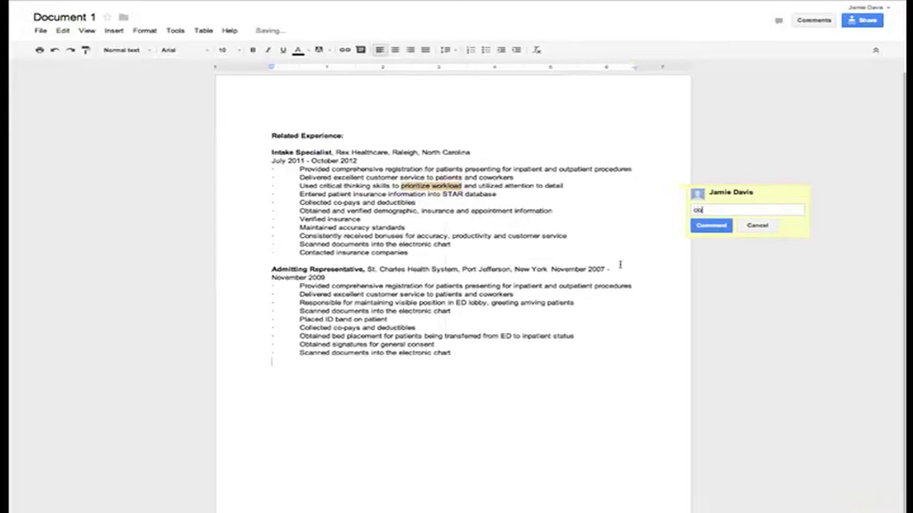
text(mment)
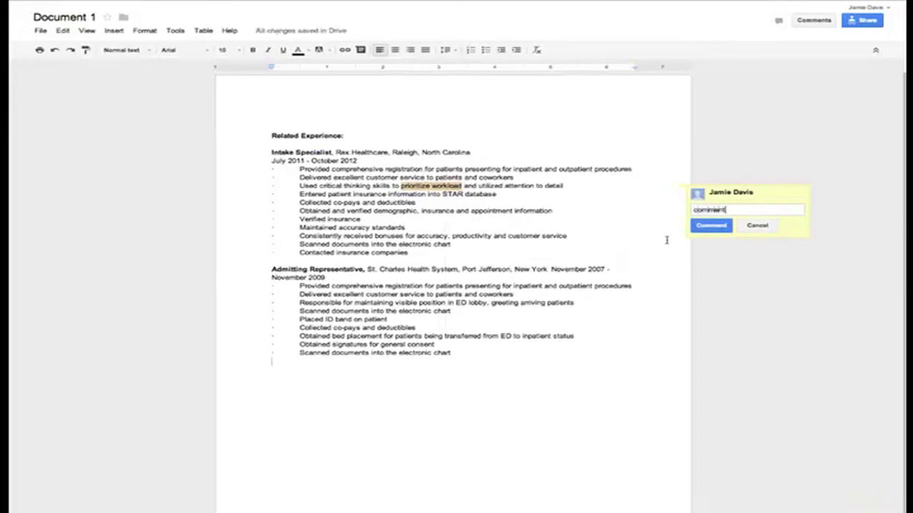
click(711, 225)
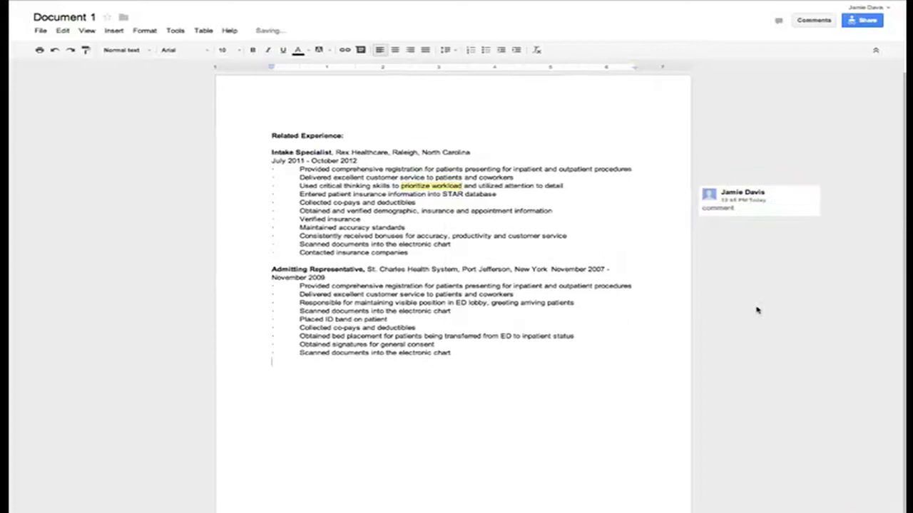
Post the reply 'reply comment' in that comment thread
click(787, 215)
click(770, 235)
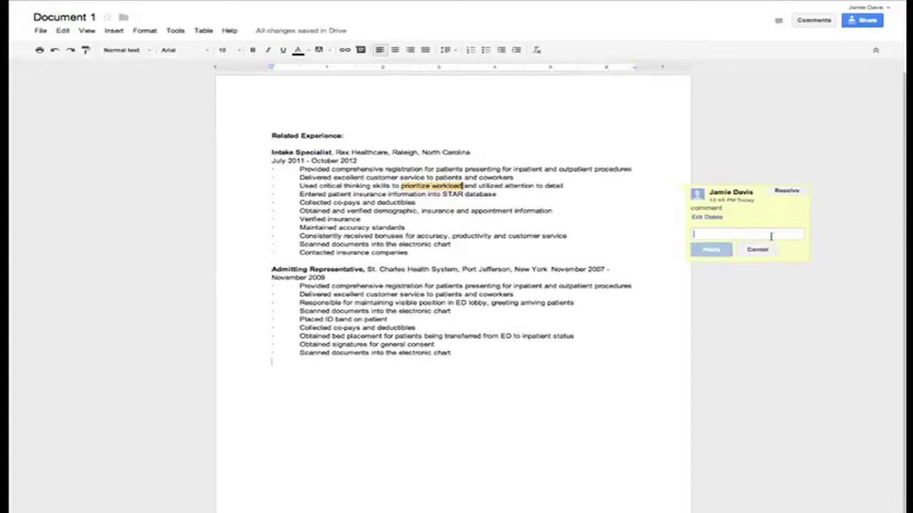
text(reply )
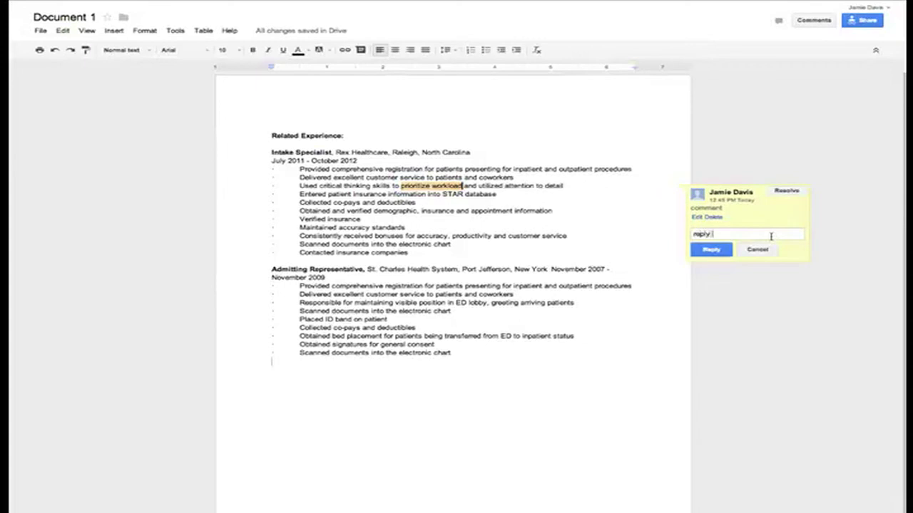
text(comment)
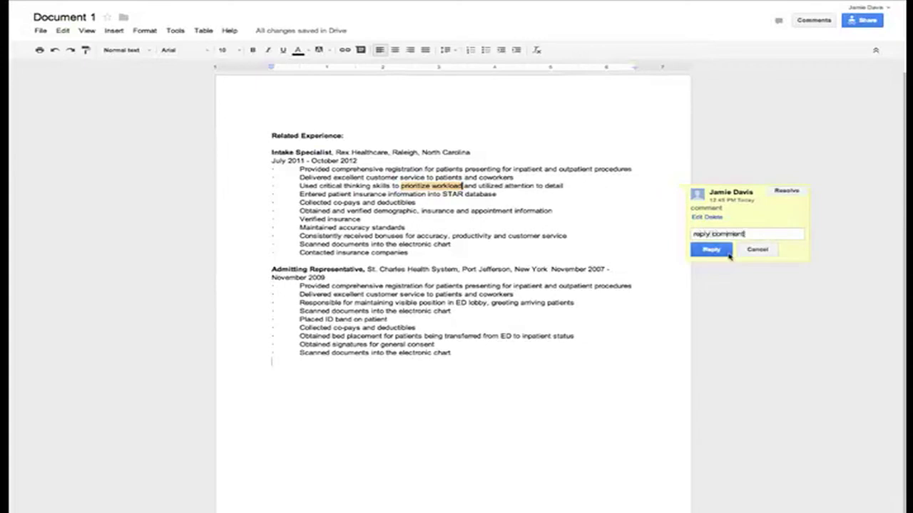
click(718, 252)
Select the lines about bed placement and general consent and bring up their context menu
drag(420, 337, 469, 343)
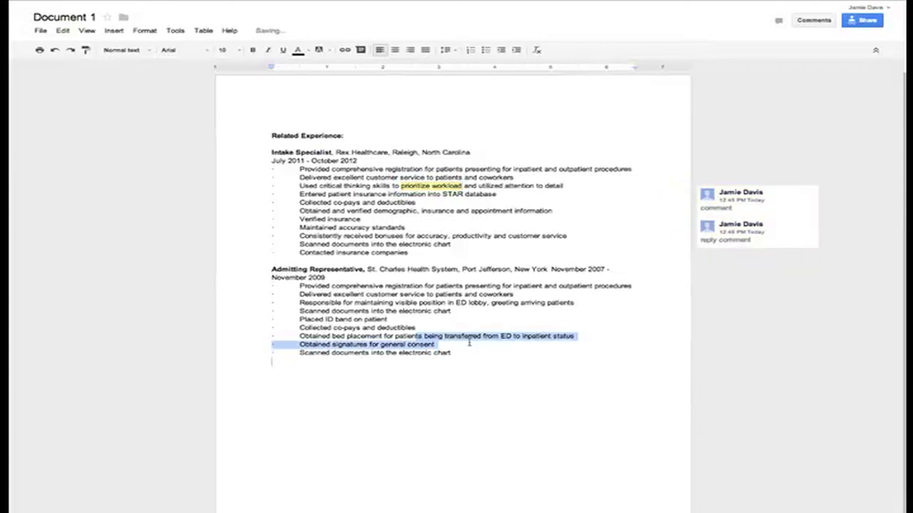
right_click(467, 343)
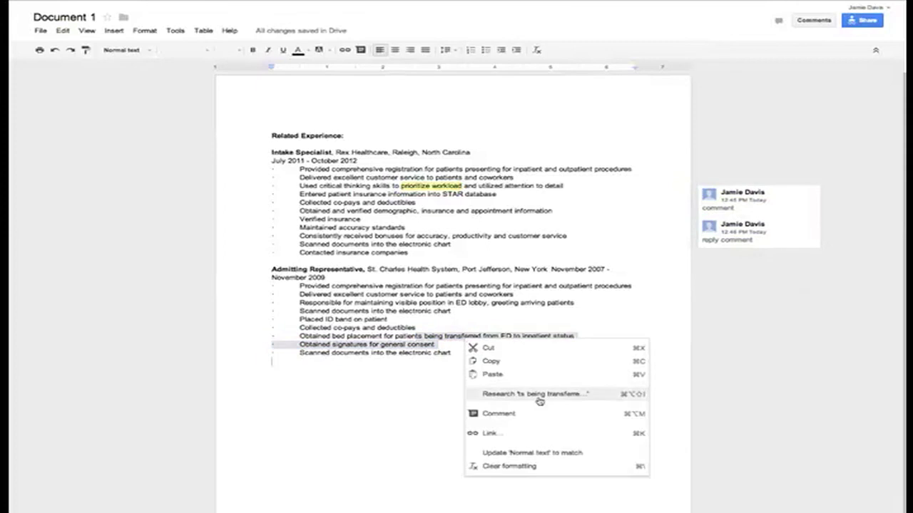